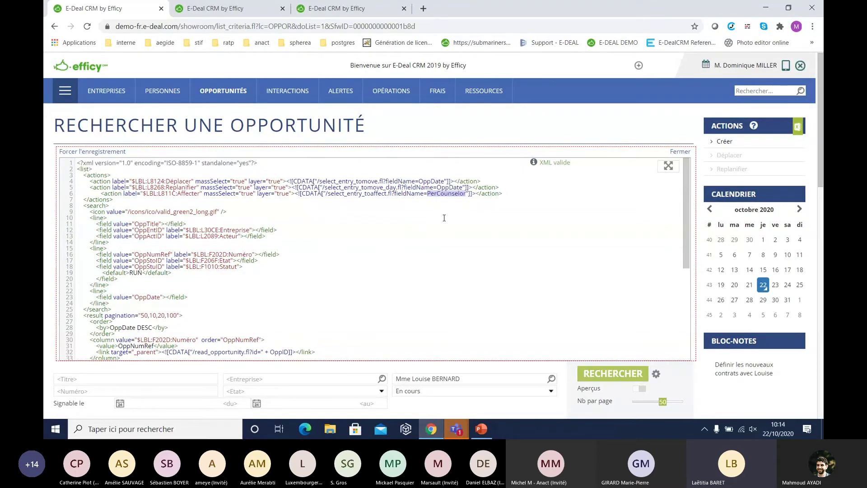
Set the Affecter action's fieldName to OppActID in the opportunity list XML and save the change for everyone.
{"action": "type", "text": "OppActID"}
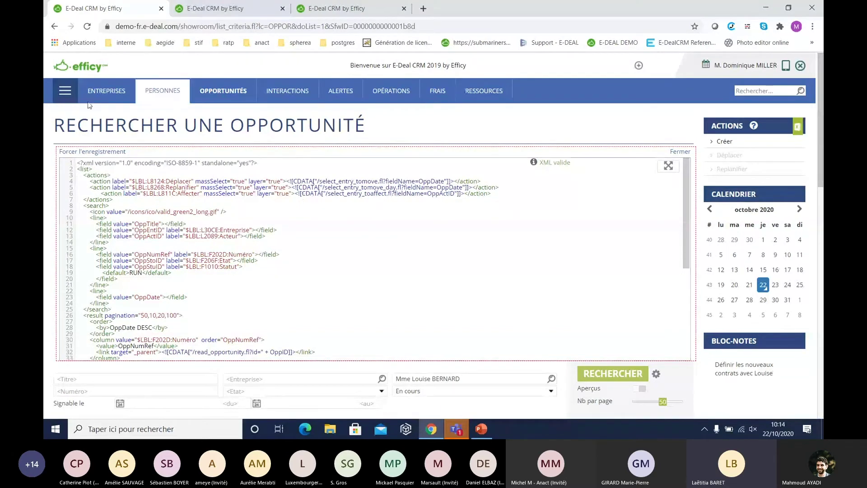
{"action": "double_click", "coordinate": [191, 192]}
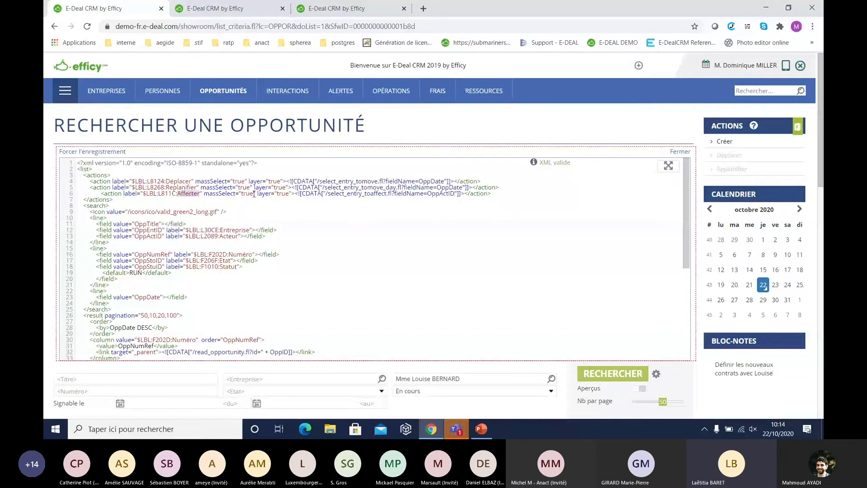
{"action": "double_click", "coordinate": [440, 193]}
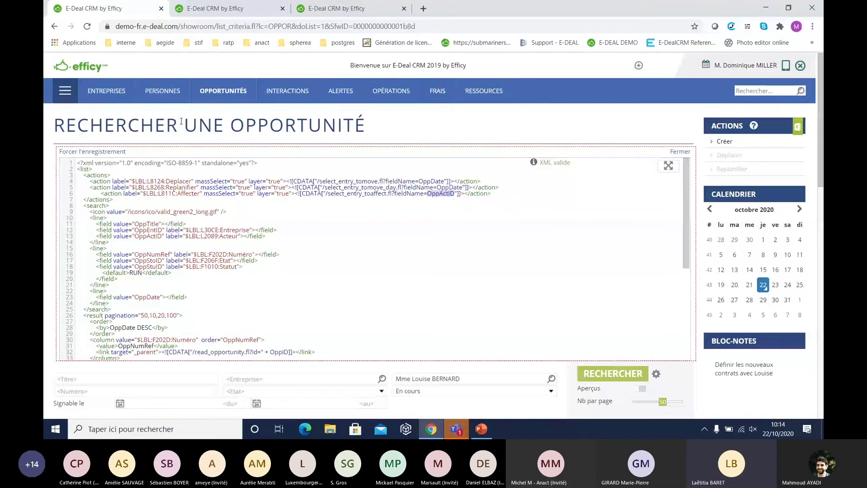
{"action": "left_click", "coordinate": [84, 155]}
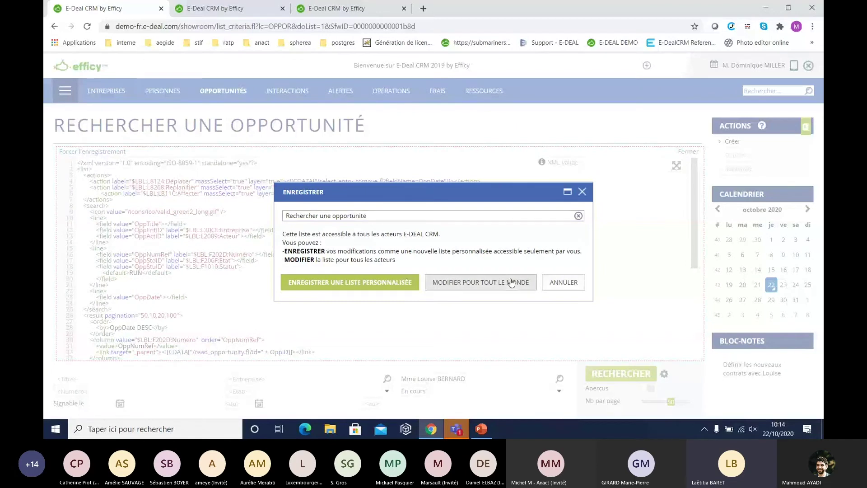
{"action": "left_click", "coordinate": [512, 283]}
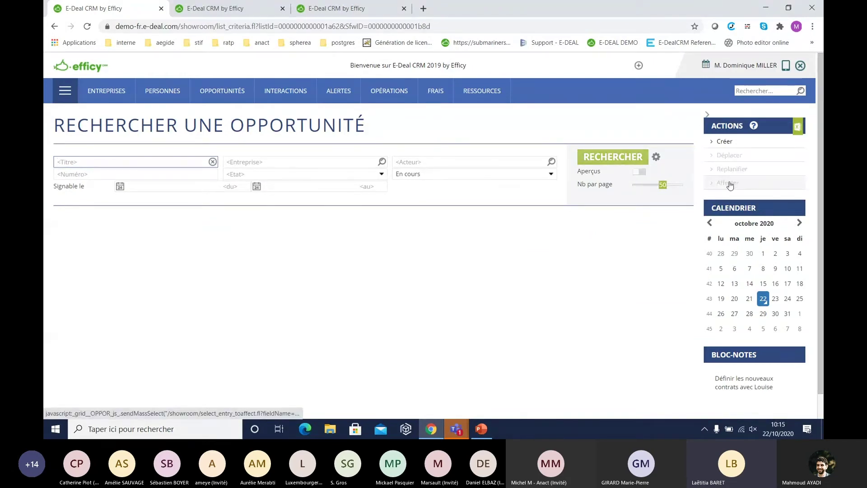
Search the En cours opportunities with the current sales rep's name as the Acteur criterion.
{"action": "left_click", "coordinate": [462, 158]}
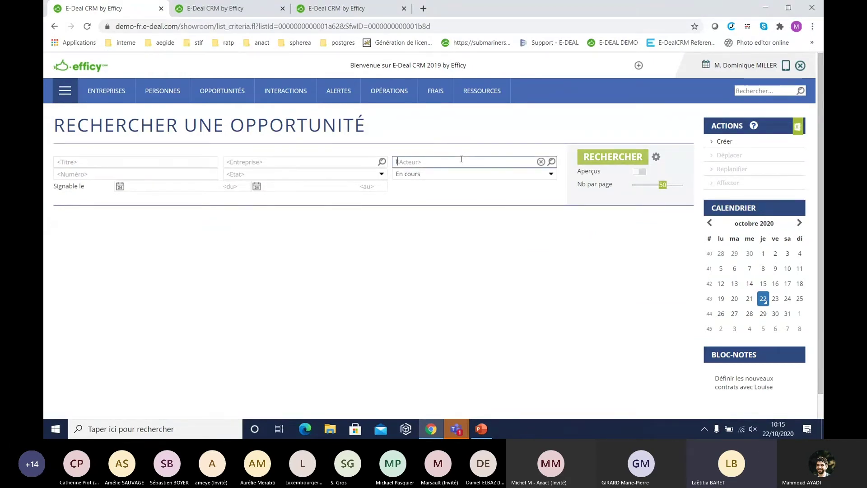
{"action": "type", "text": "loui"}
{"action": "key", "text": "Down"}
{"action": "key", "text": "Return"}
{"action": "left_click", "coordinate": [605, 158]}
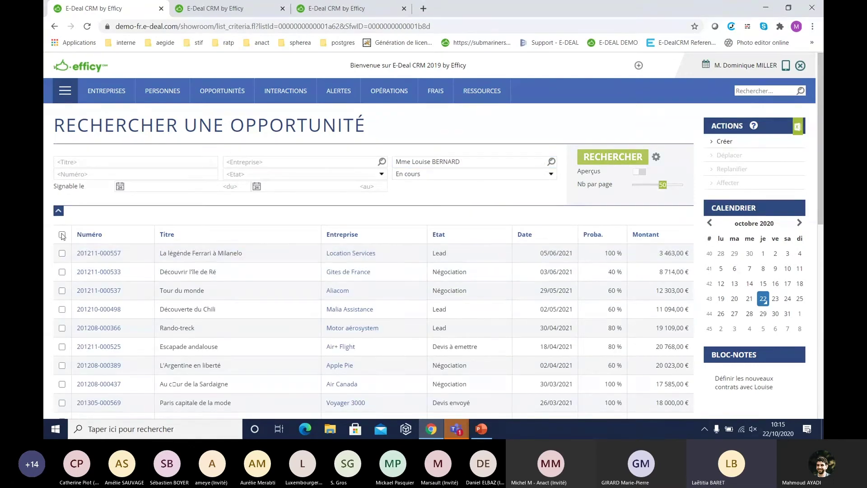
Select all listed opportunities and reassign them to another Acteur, found by surname, with the Affecter action.
{"action": "left_click", "coordinate": [62, 235]}
{"action": "left_click", "coordinate": [761, 183]}
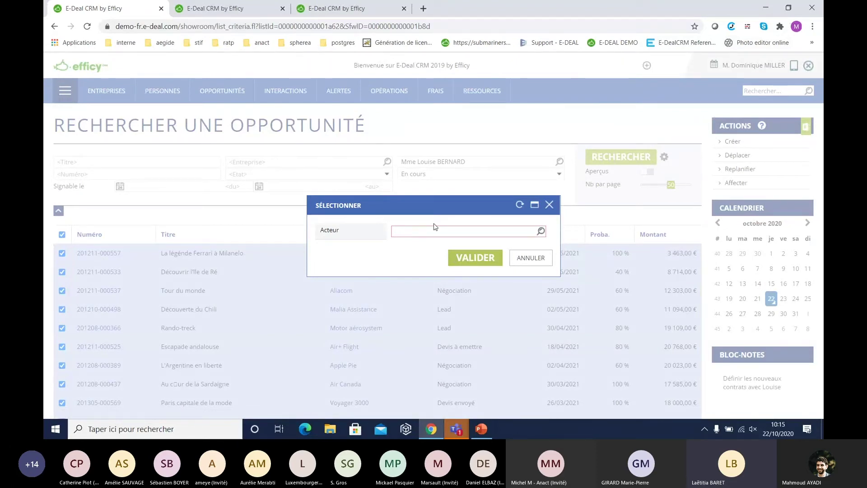
{"action": "left_click", "coordinate": [540, 231]}
{"action": "type", "text": "miller"}
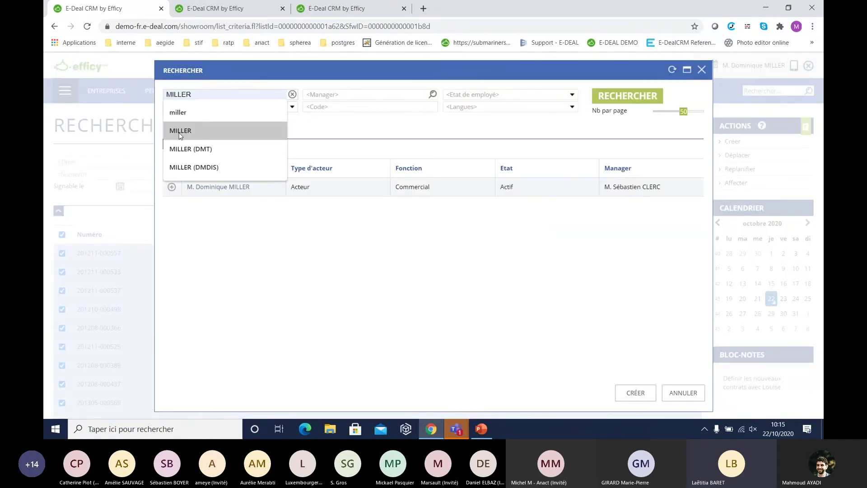
{"action": "left_click", "coordinate": [169, 187]}
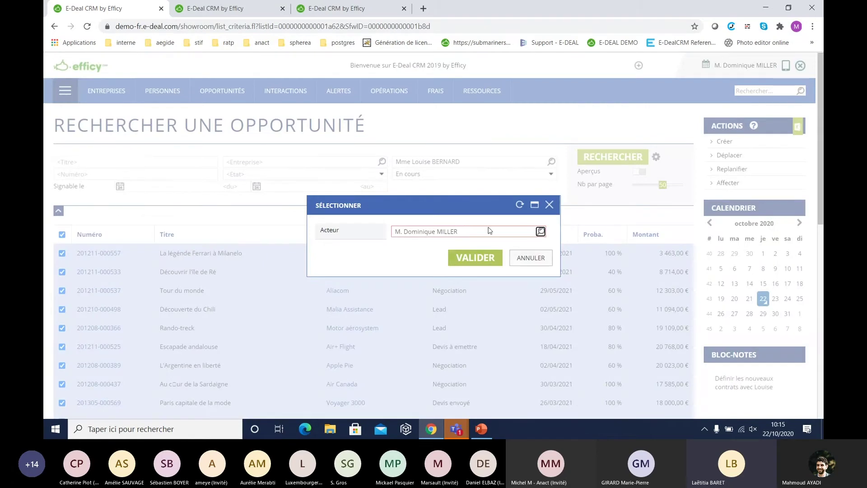
{"action": "left_click", "coordinate": [474, 261]}
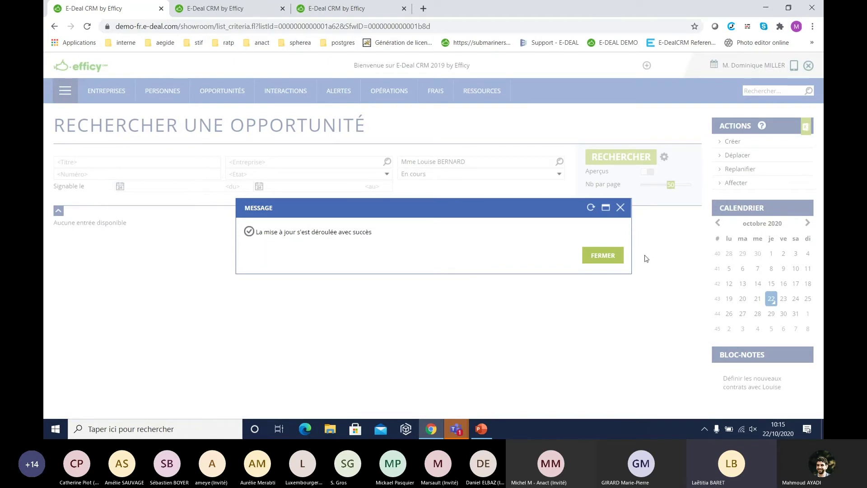
{"action": "left_click", "coordinate": [616, 257]}
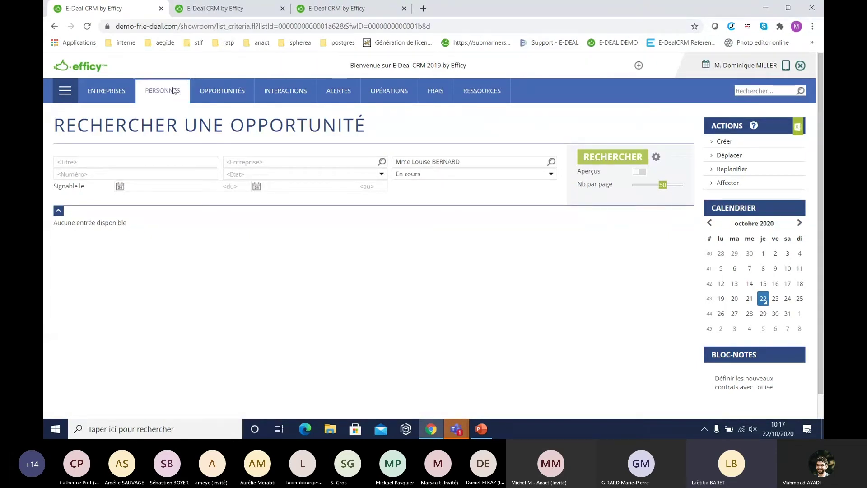
Open the form for creating a new person.
{"action": "mouse_move", "coordinate": [170, 90]}
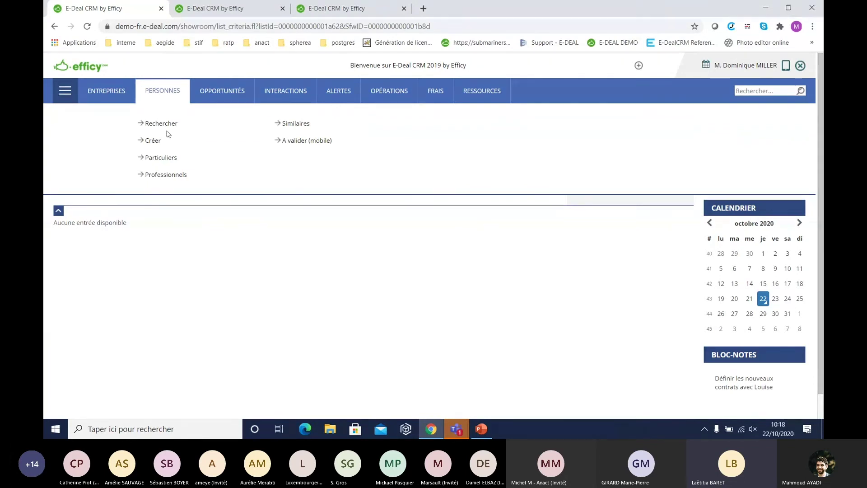
{"action": "left_click", "coordinate": [155, 144]}
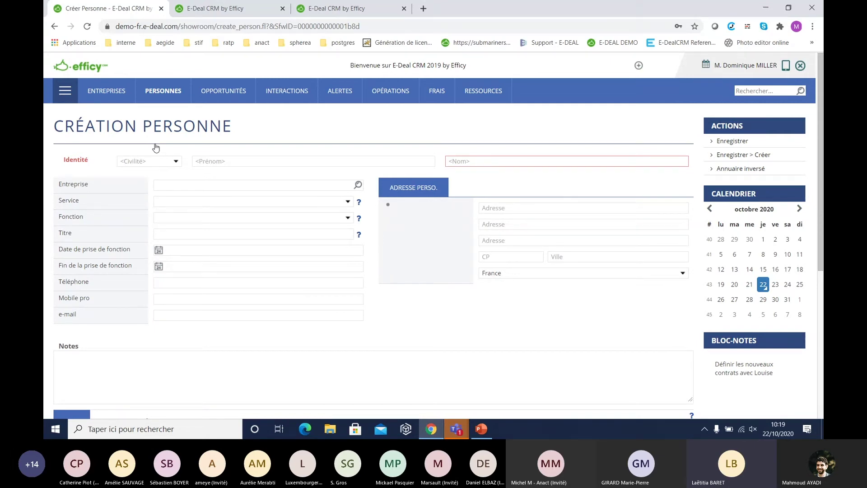
{"action": "left_click", "coordinate": [505, 256]}
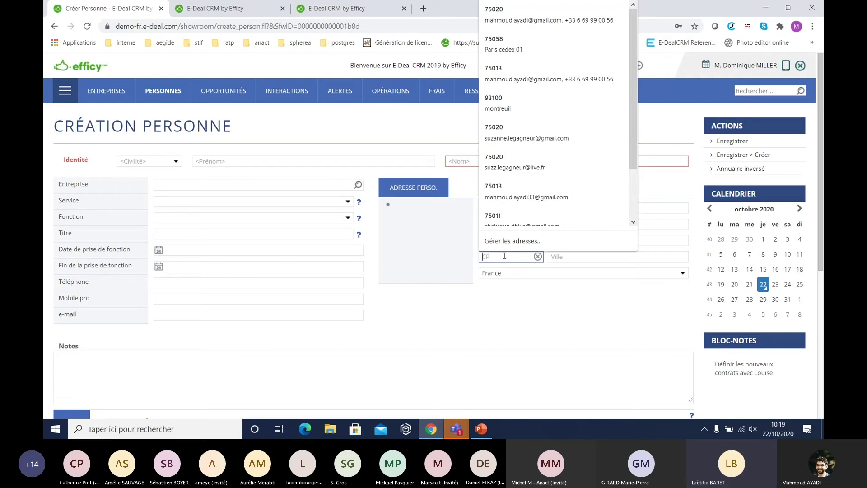
{"action": "left_click", "coordinate": [613, 119]}
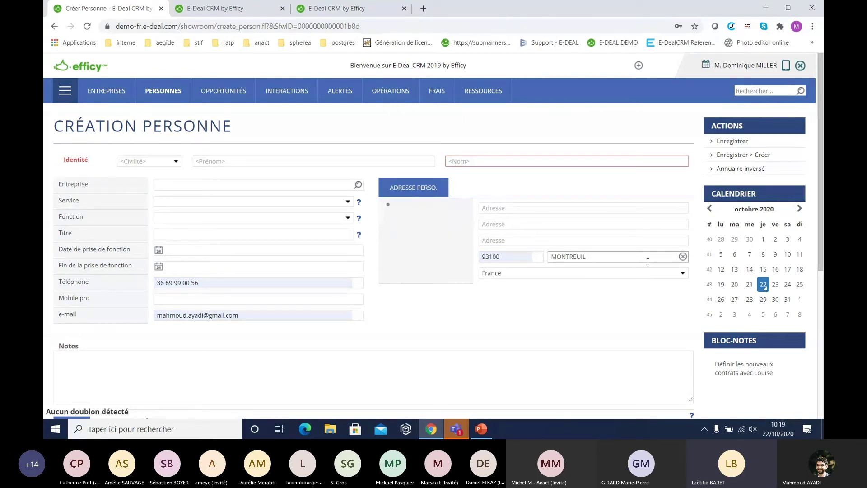
{"action": "left_click", "coordinate": [537, 256]}
{"action": "left_click", "coordinate": [683, 256]}
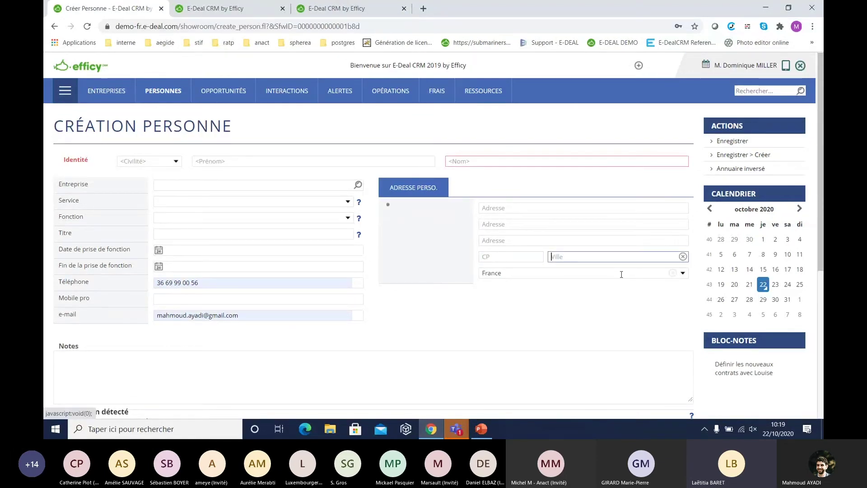
Enter postal code 75013 in the personal address and review the cities offered for it.
{"action": "left_click", "coordinate": [511, 256]}
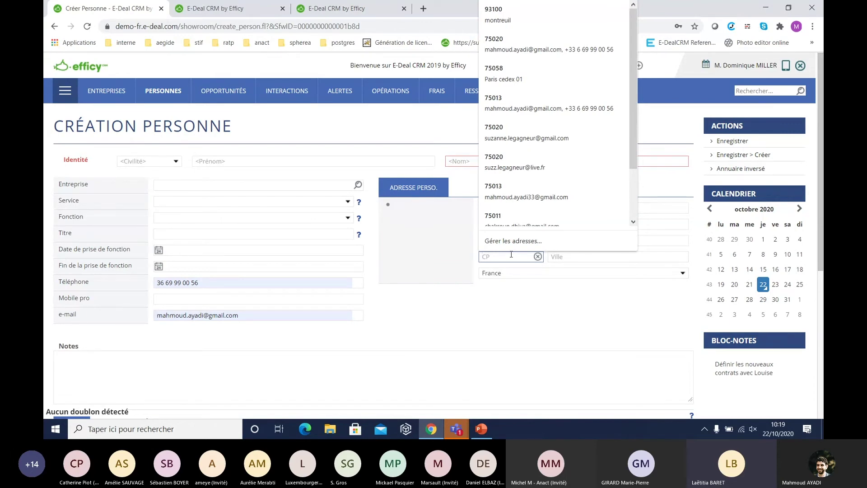
{"action": "type", "text": "75"}
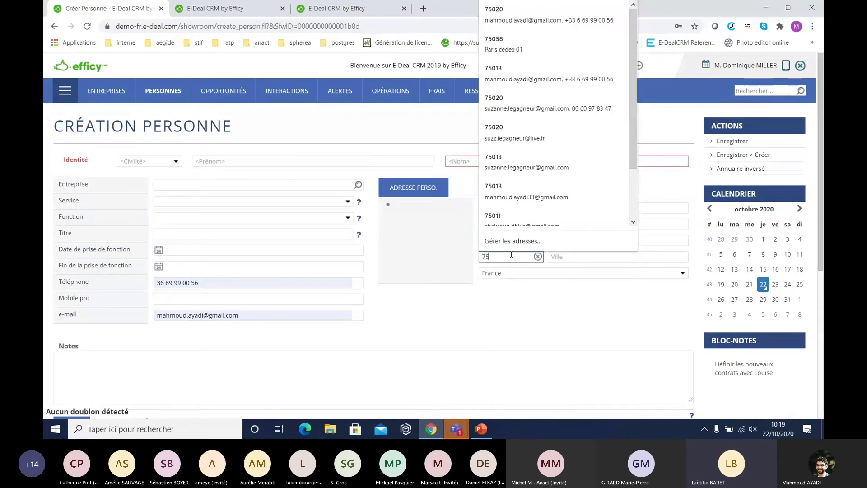
{"action": "type", "text": "013"}
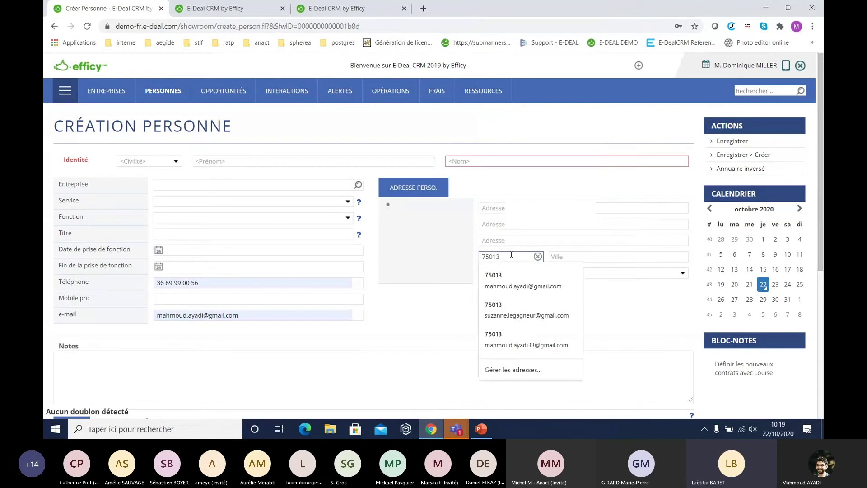
{"action": "left_click", "coordinate": [432, 257]}
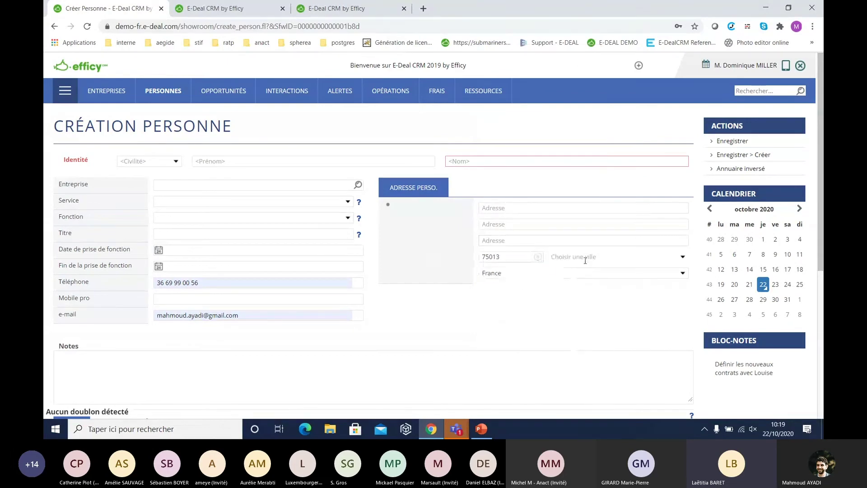
{"action": "left_click", "coordinate": [612, 257]}
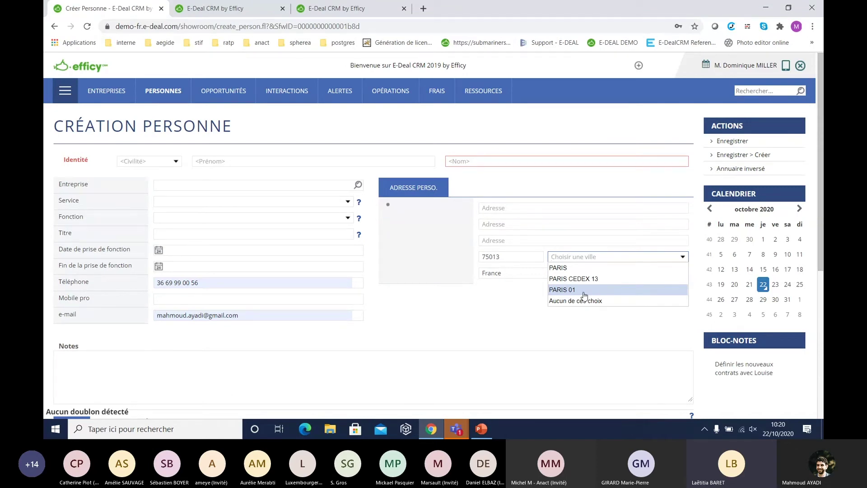
{"action": "left_click", "coordinate": [681, 257]}
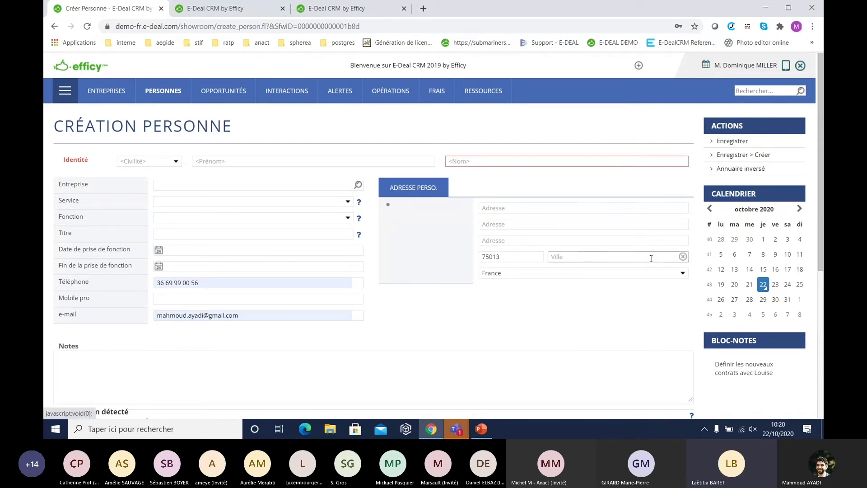
Replace the personal address postal code with 98000 and check the city filled in for it.
{"action": "left_click", "coordinate": [537, 256]}
{"action": "type", "text": "98"}
{"action": "key", "text": "Down"}
{"action": "key", "text": "Return"}
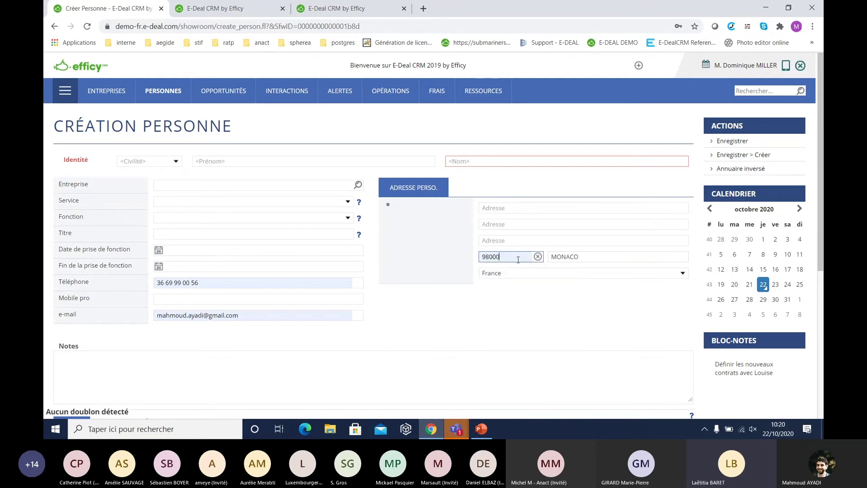
{"action": "left_click", "coordinate": [577, 258]}
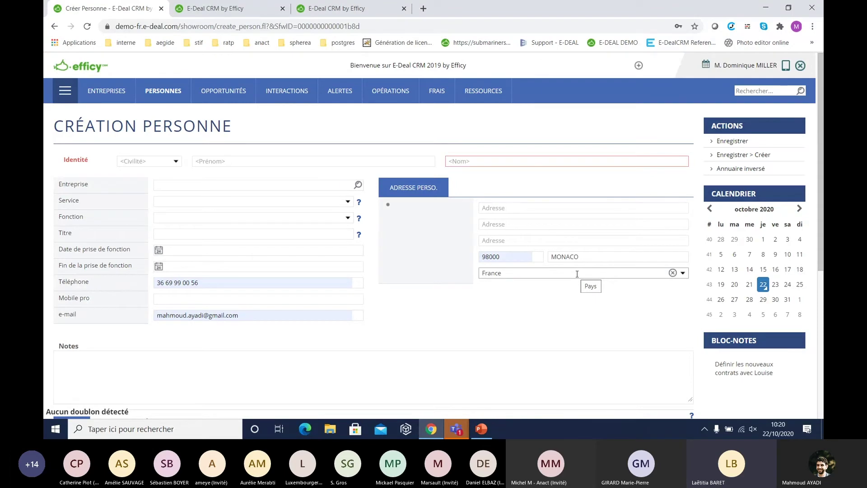
In the Admin module, search the postal codes for 75013 and delete the PARIS 01 entry.
{"action": "left_click", "coordinate": [65, 91]}
{"action": "left_click", "coordinate": [590, 160]}
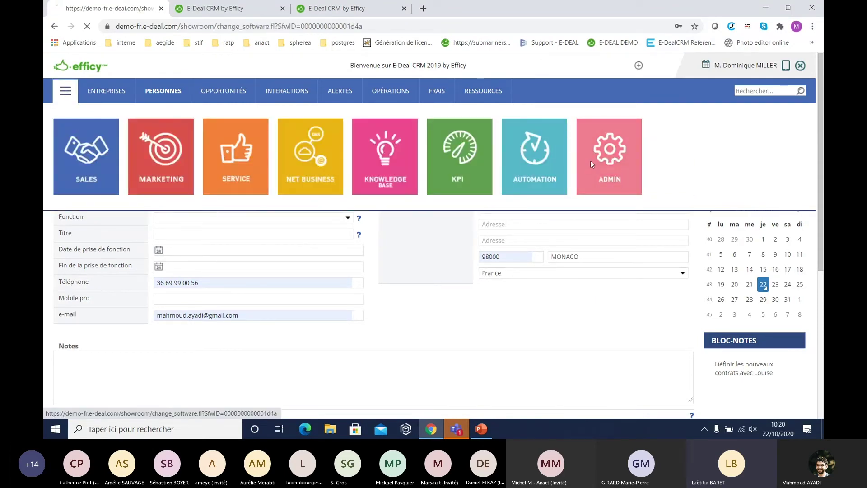
{"action": "mouse_move", "coordinate": [166, 99]}
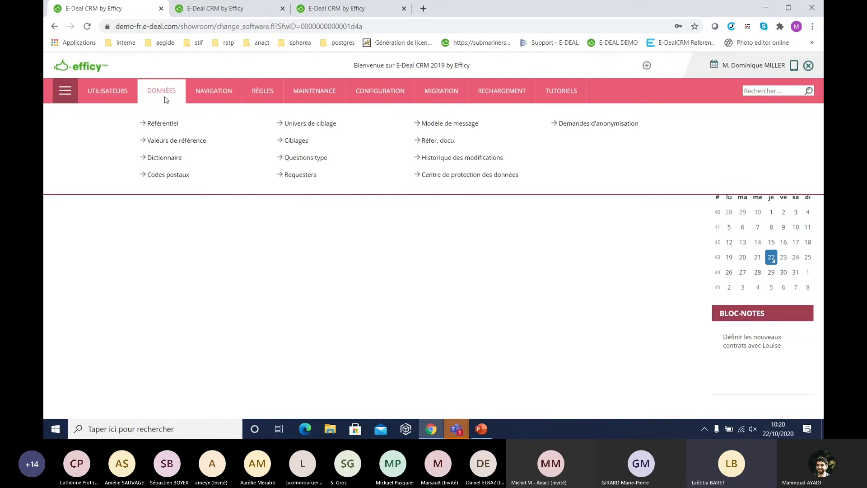
{"action": "left_click", "coordinate": [169, 174]}
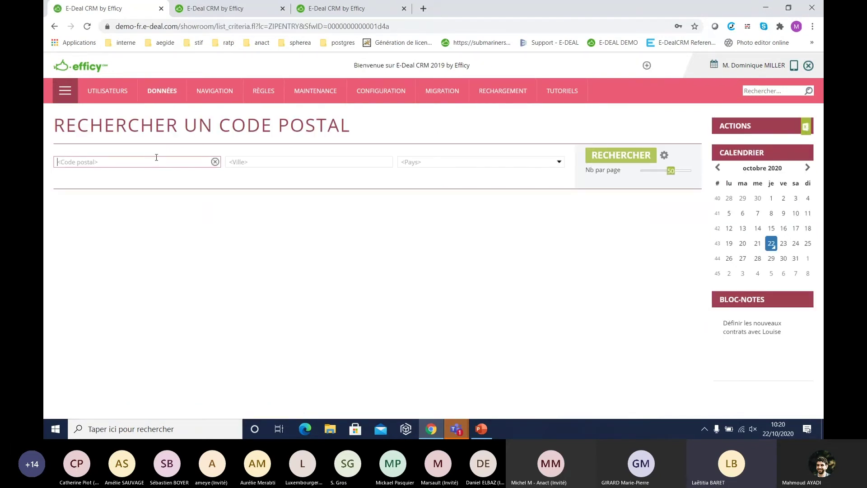
{"action": "type", "text": "75013"}
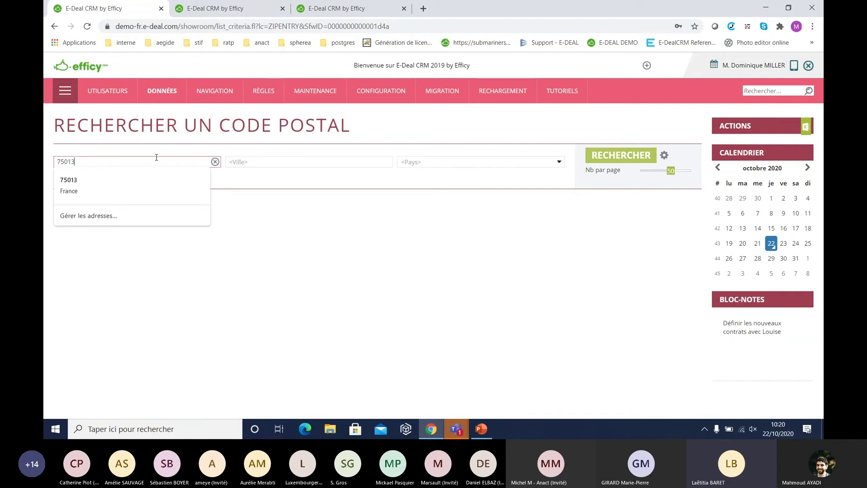
{"action": "left_click", "coordinate": [622, 154]}
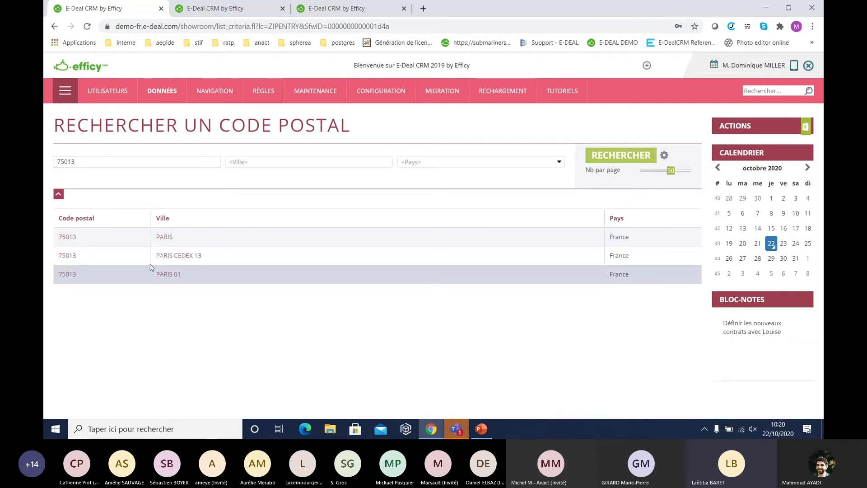
{"action": "left_click", "coordinate": [70, 275]}
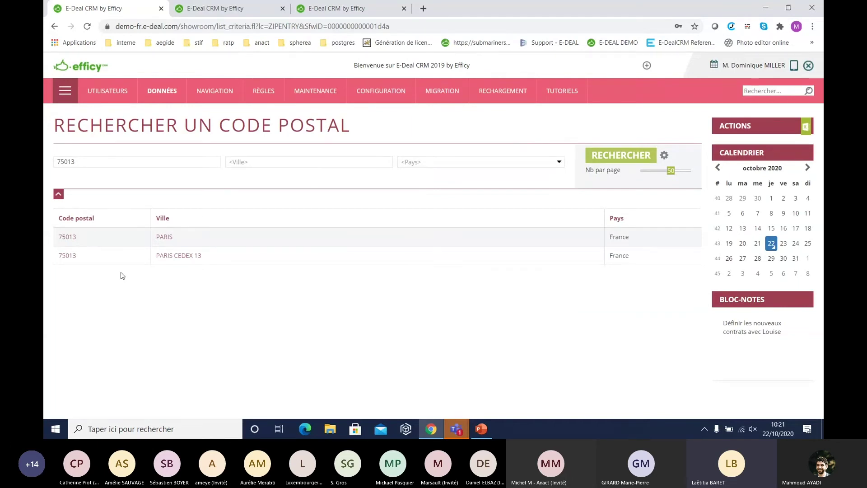
Search the postal codes for 98000, open the MONACO entry to examine its Pays field, and close it.
{"action": "left_click", "coordinate": [68, 162]}
{"action": "left_click_drag", "start_coordinate": [76, 161], "coordinate": [50, 162]}
{"action": "type", "text": "9"}
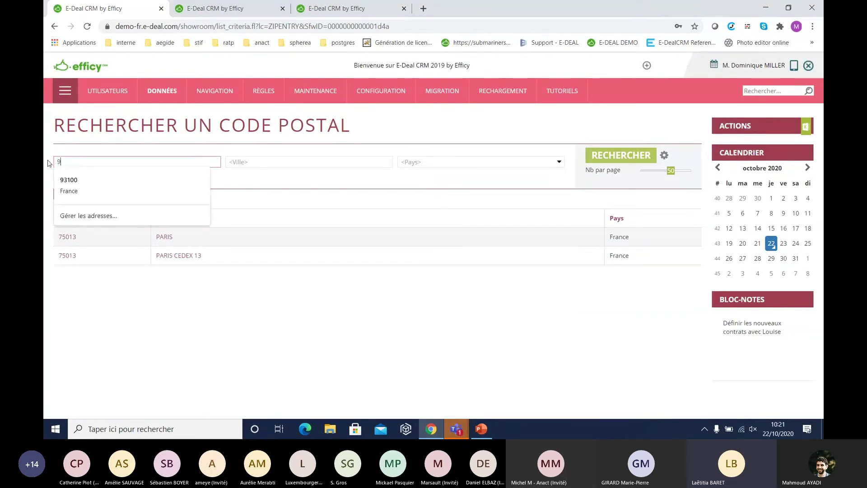
{"action": "type", "text": "8000"}
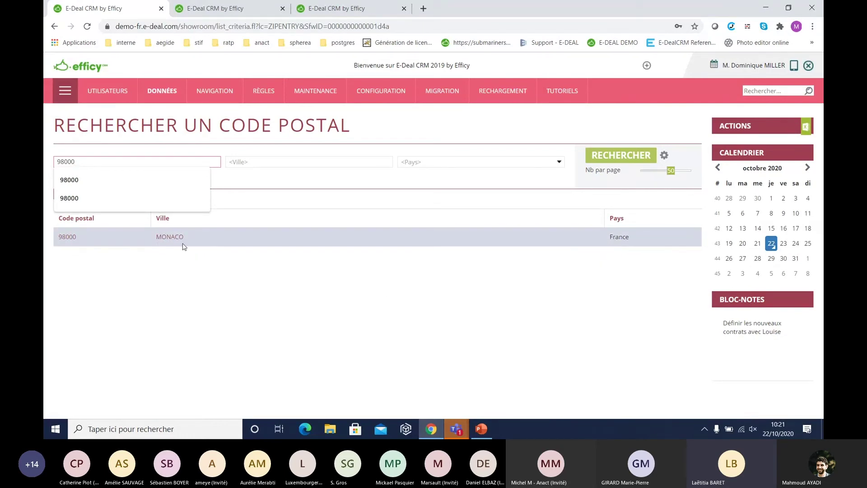
{"action": "left_click", "coordinate": [67, 237]}
{"action": "left_click", "coordinate": [517, 244]}
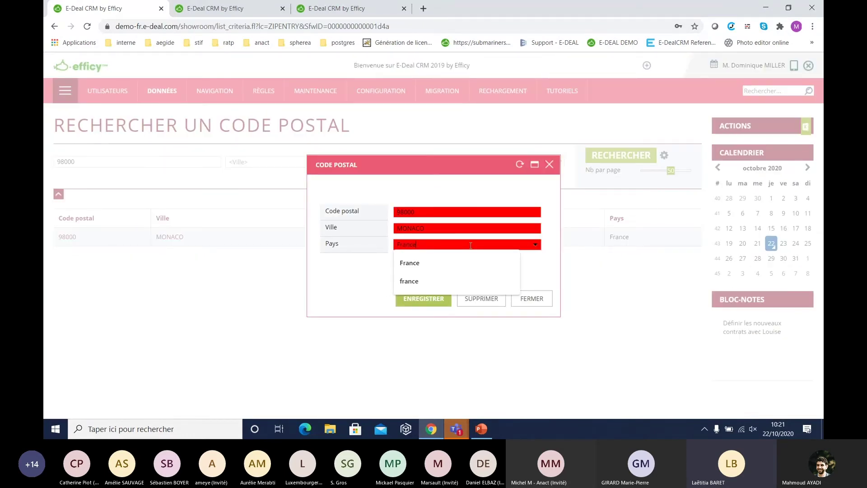
{"action": "left_click", "coordinate": [544, 298]}
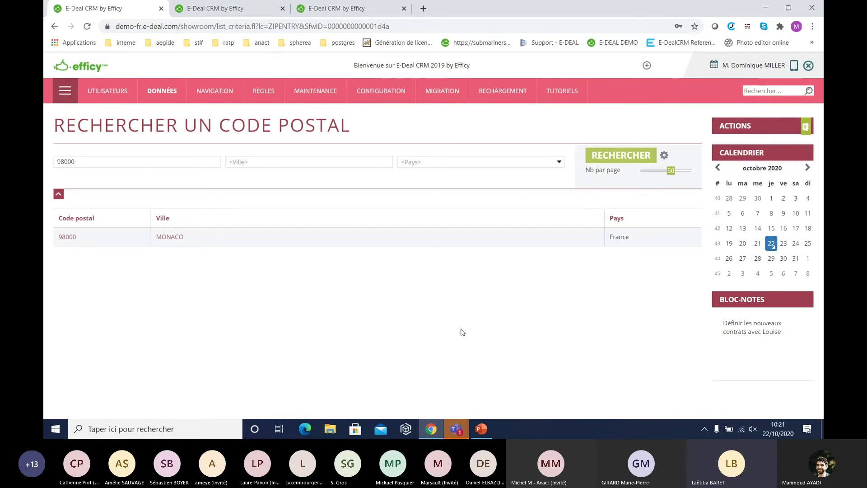
Search the configuration options for %zip and open the ZipCode.StorageMode option.
{"action": "left_click", "coordinate": [392, 101]}
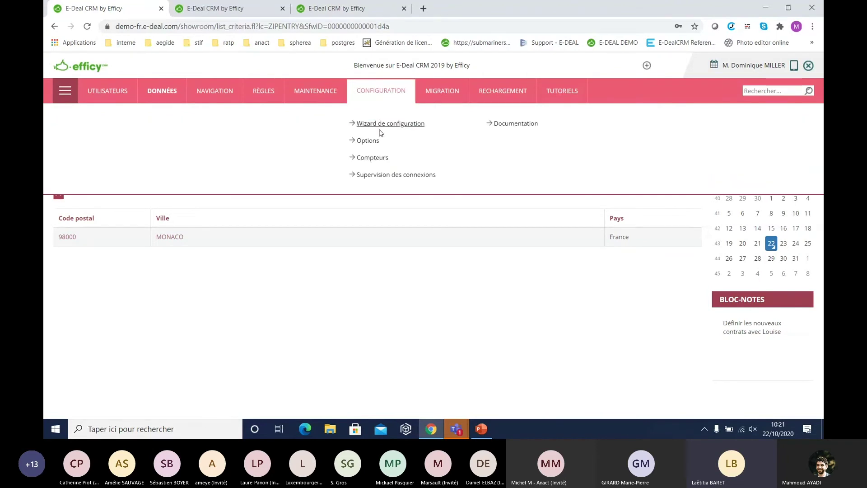
{"action": "left_click", "coordinate": [364, 141]}
{"action": "type", "text": "%zip"}
{"action": "key", "text": "Return"}
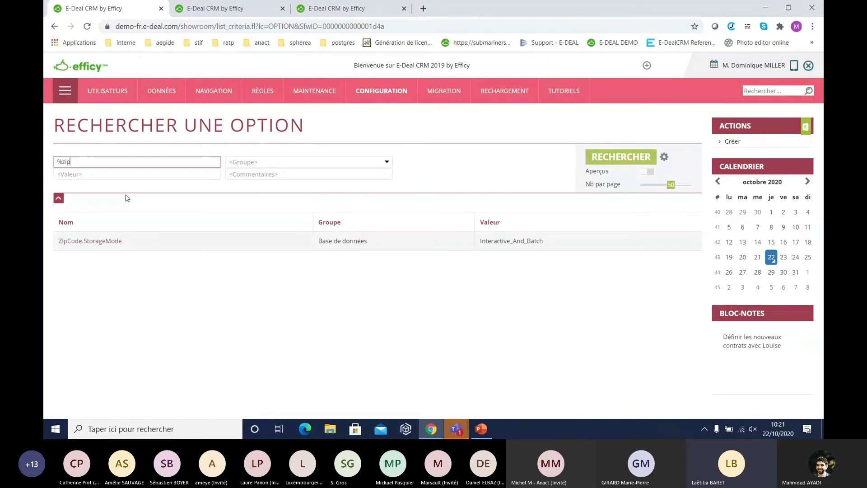
{"action": "left_click", "coordinate": [109, 241]}
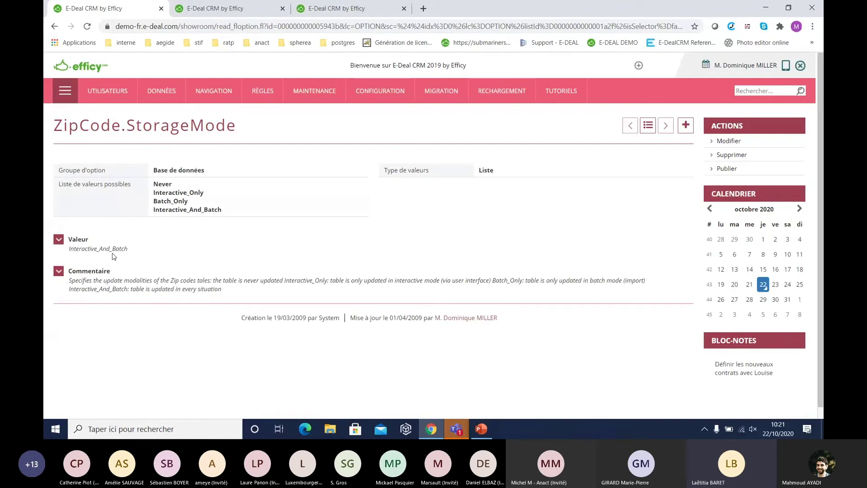
Examine the possible values of ZipCode.StorageMode, highlighting Never and Interactive_Only in turn to compare them.
{"action": "double_click", "coordinate": [162, 183]}
{"action": "double_click", "coordinate": [198, 194]}
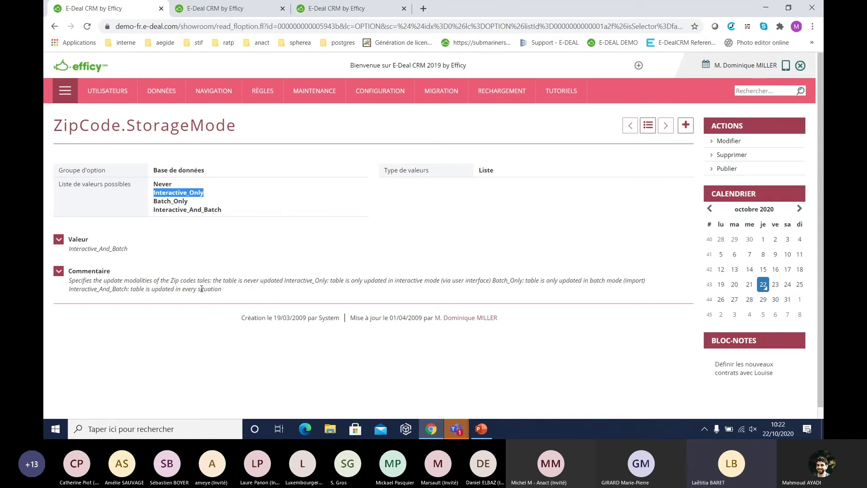
{"action": "double_click", "coordinate": [162, 184]}
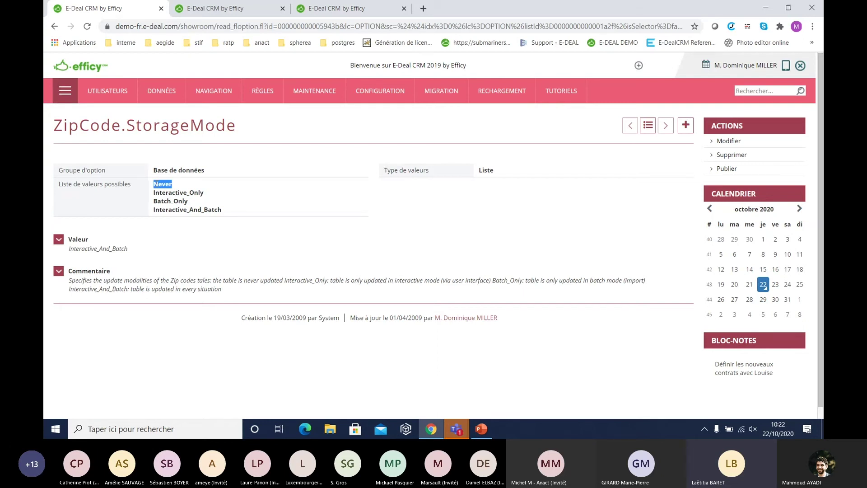
{"action": "double_click", "coordinate": [191, 190]}
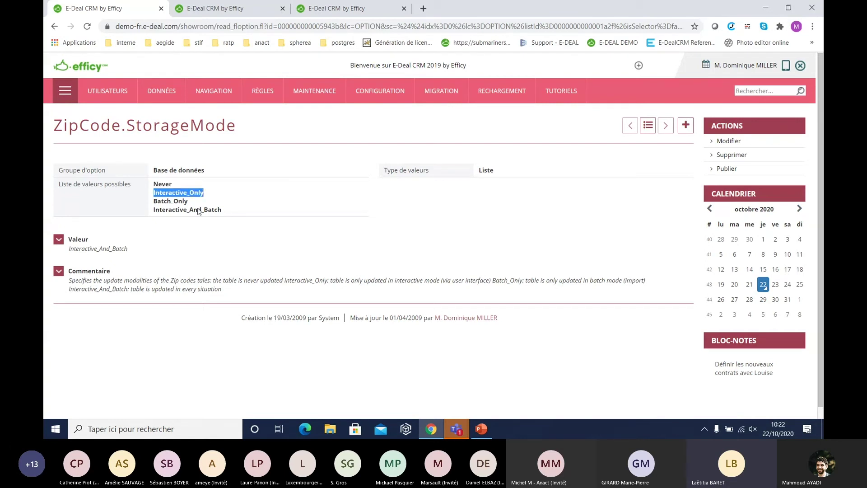